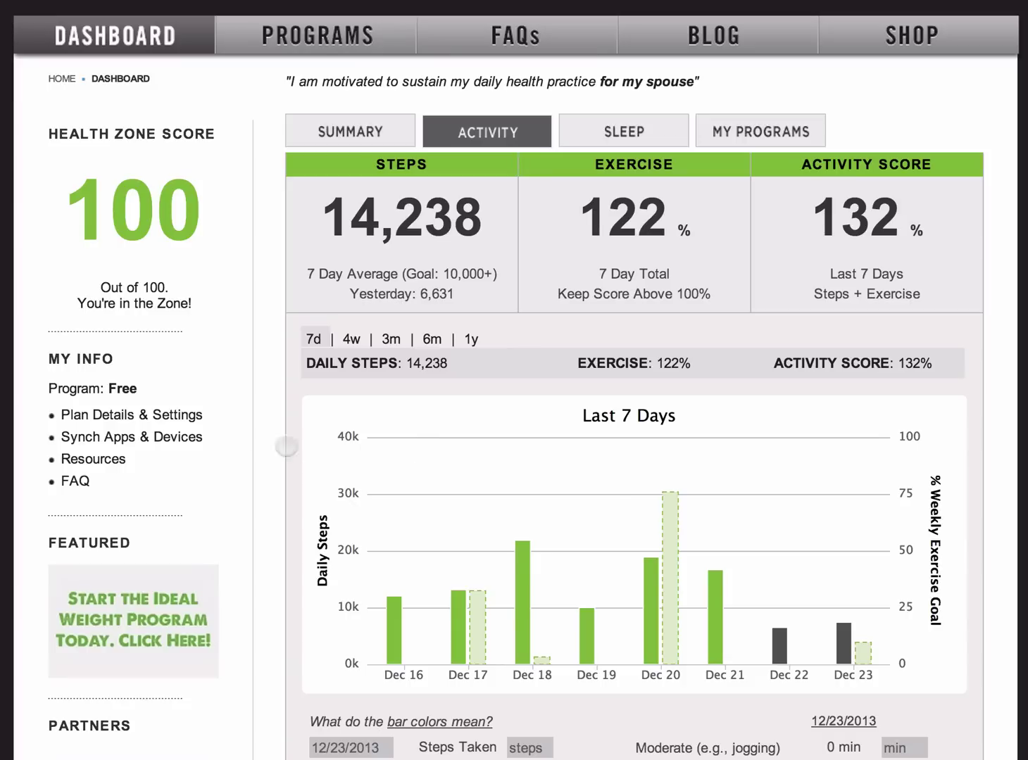
{"action": "left_click", "coordinate": [181, 436]}
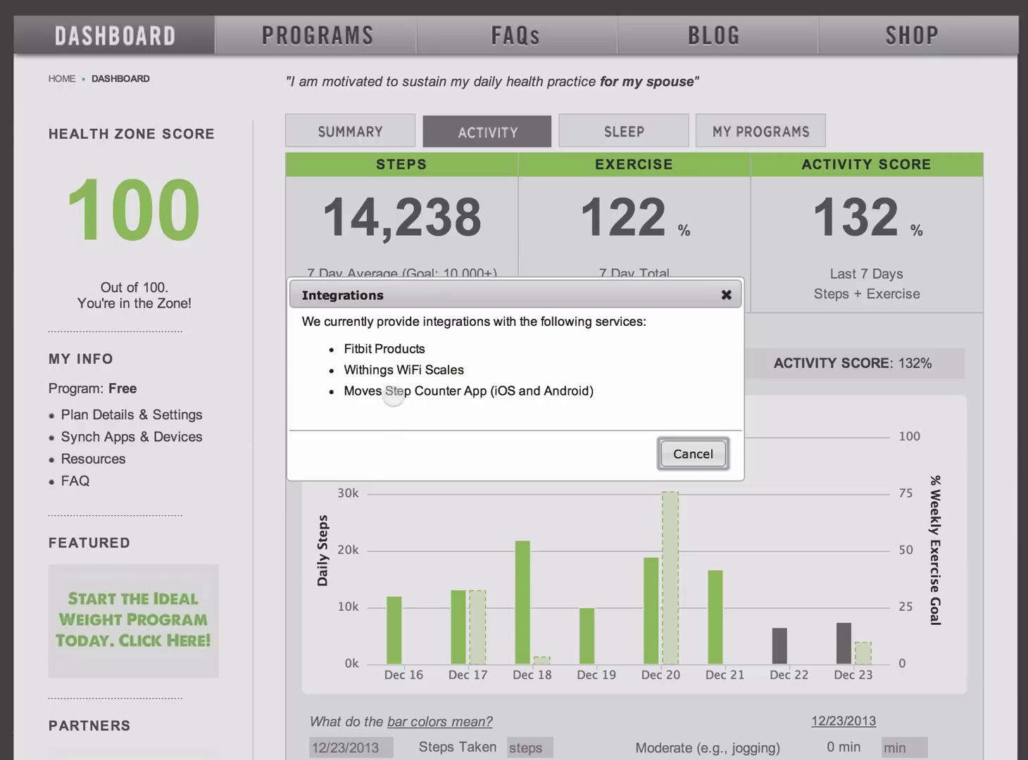
{"action": "left_click", "coordinate": [393, 392]}
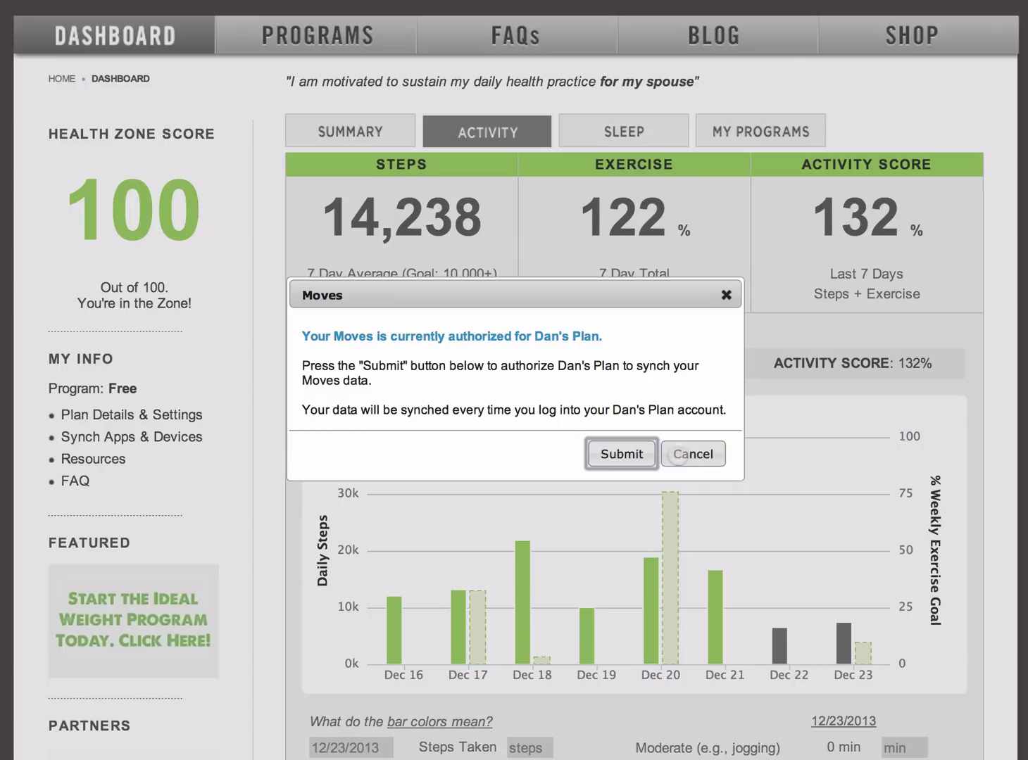
{"action": "left_click", "coordinate": [689, 454]}
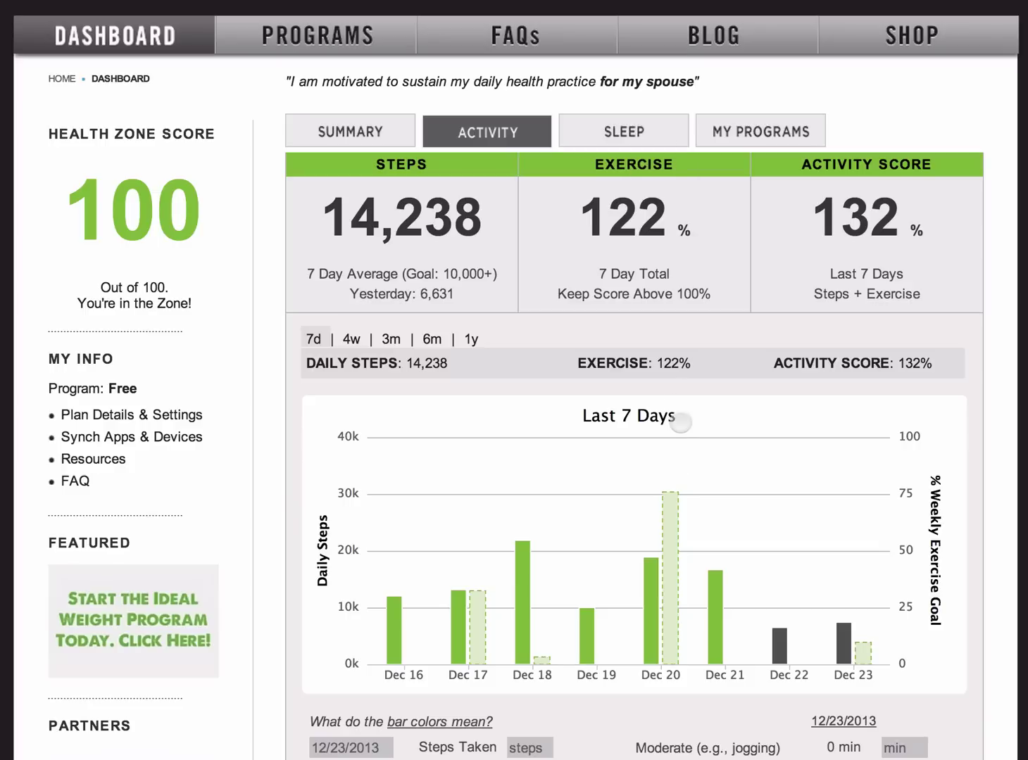
{"action": "scroll", "coordinate": [679, 420], "scroll_direction": "down", "scroll_amount": 1}
{"action": "scroll", "coordinate": [680, 423], "scroll_direction": "down", "scroll_amount": 3}
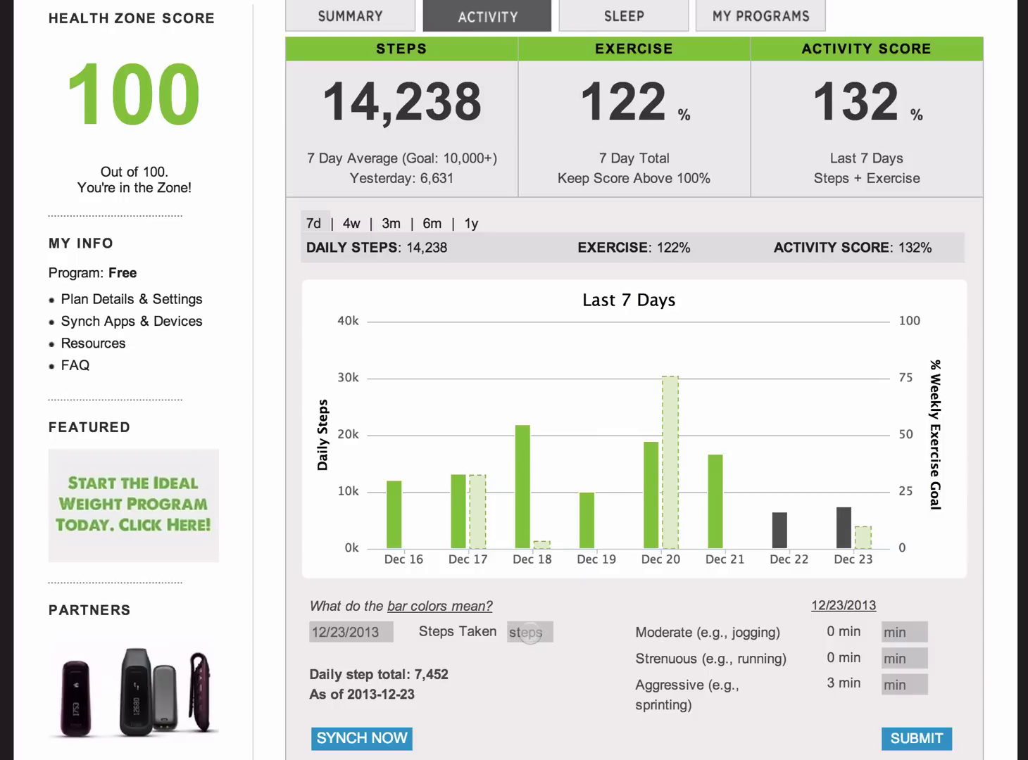
{"action": "left_click", "coordinate": [362, 632]}
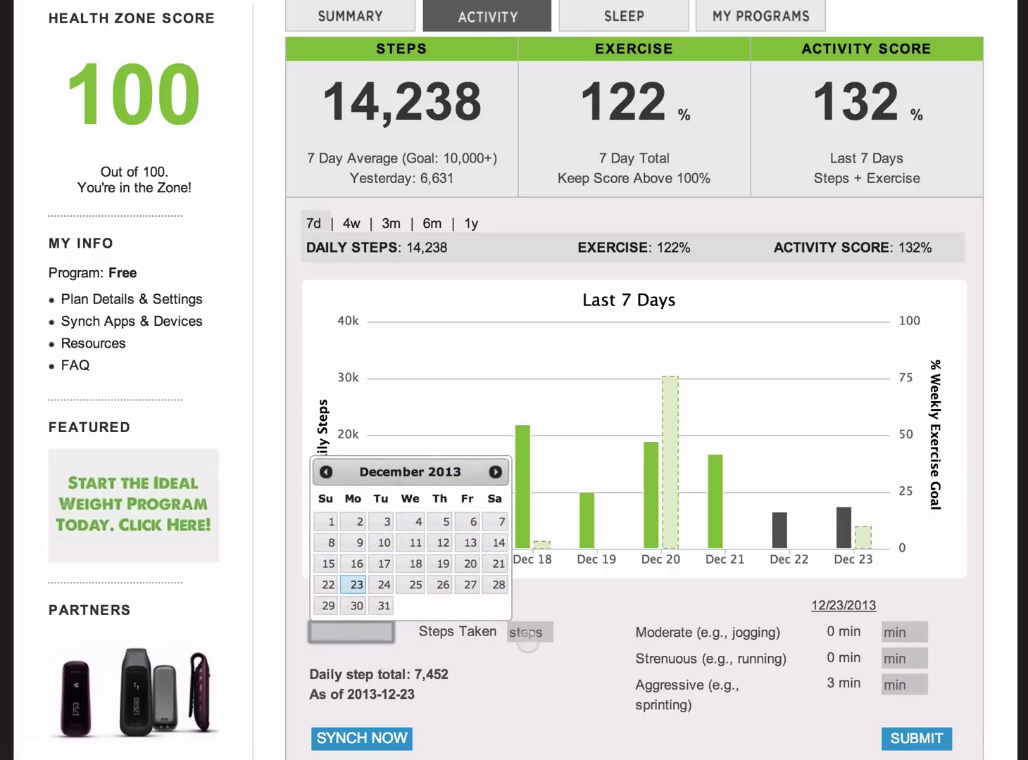
{"action": "left_click", "coordinate": [568, 674]}
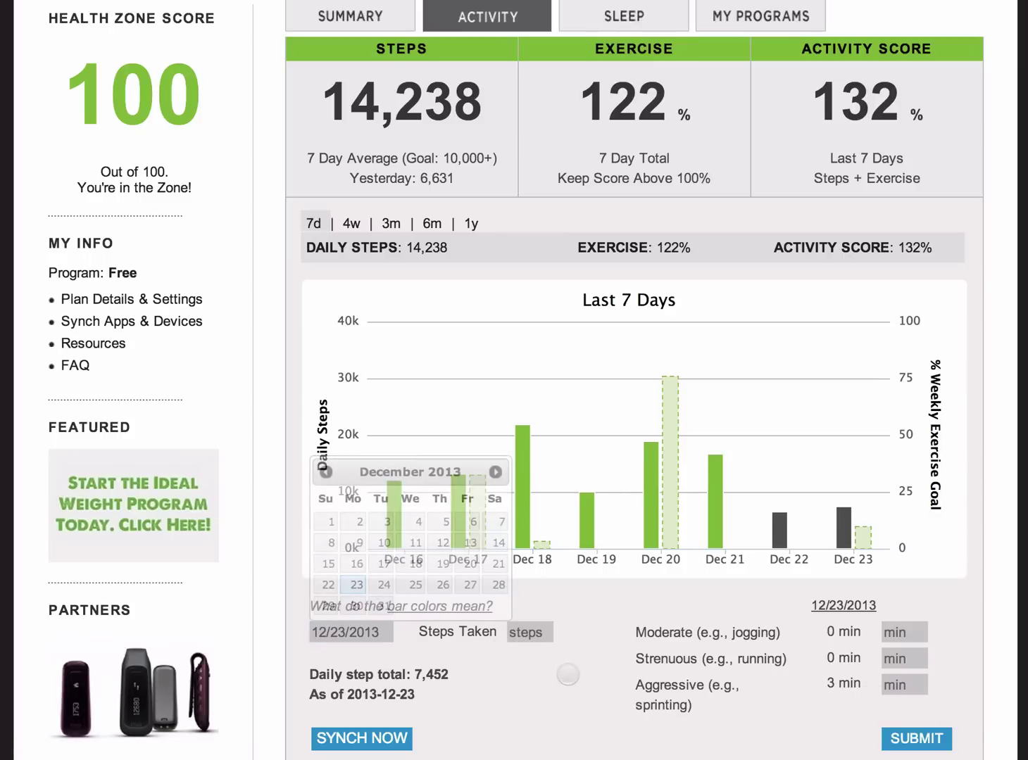
{"action": "scroll", "coordinate": [568, 674], "scroll_direction": "down", "scroll_amount": 1}
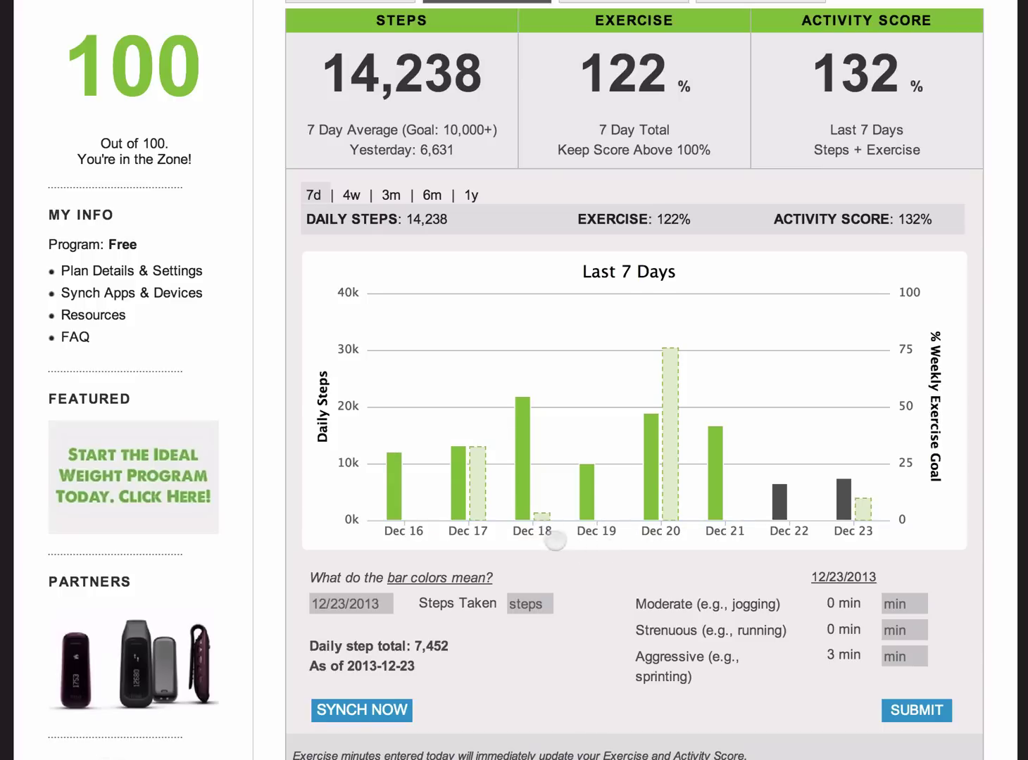
- Submit 20 moderate exercise minutes for 12/23/2013
{"action": "mouse_move", "coordinate": [543, 522]}
{"action": "mouse_move", "coordinate": [672, 518]}
{"action": "mouse_move", "coordinate": [394, 513]}
{"action": "left_click", "coordinate": [901, 603]}
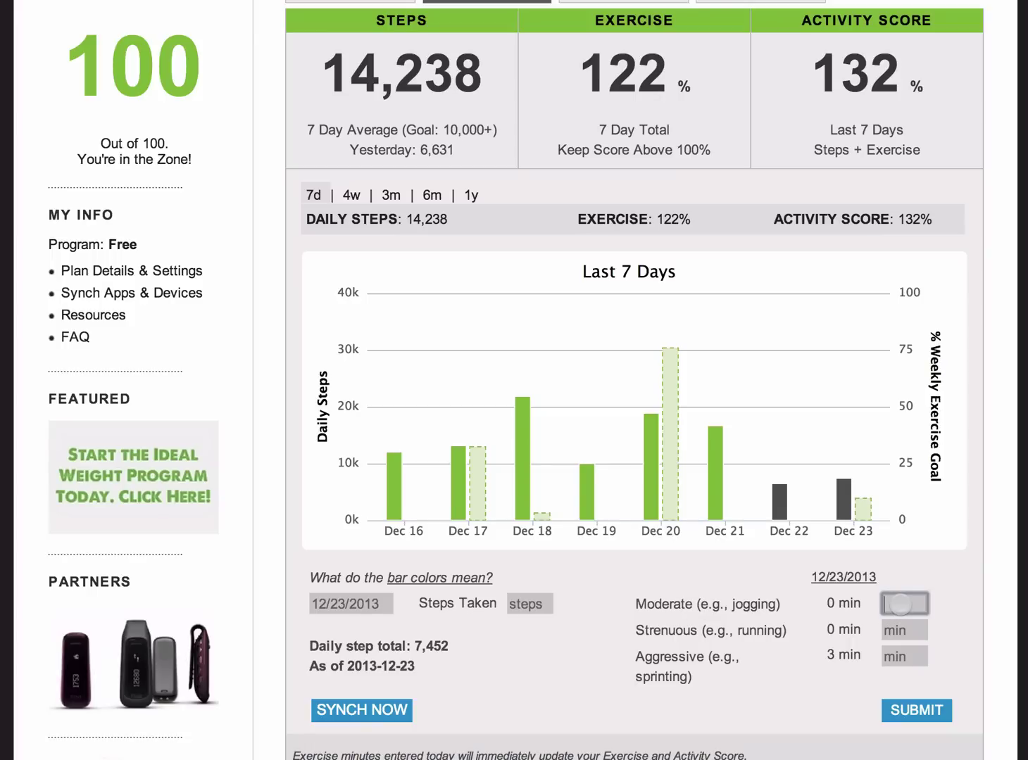
{"action": "type", "text": "20"}
{"action": "left_click", "coordinate": [900, 709]}
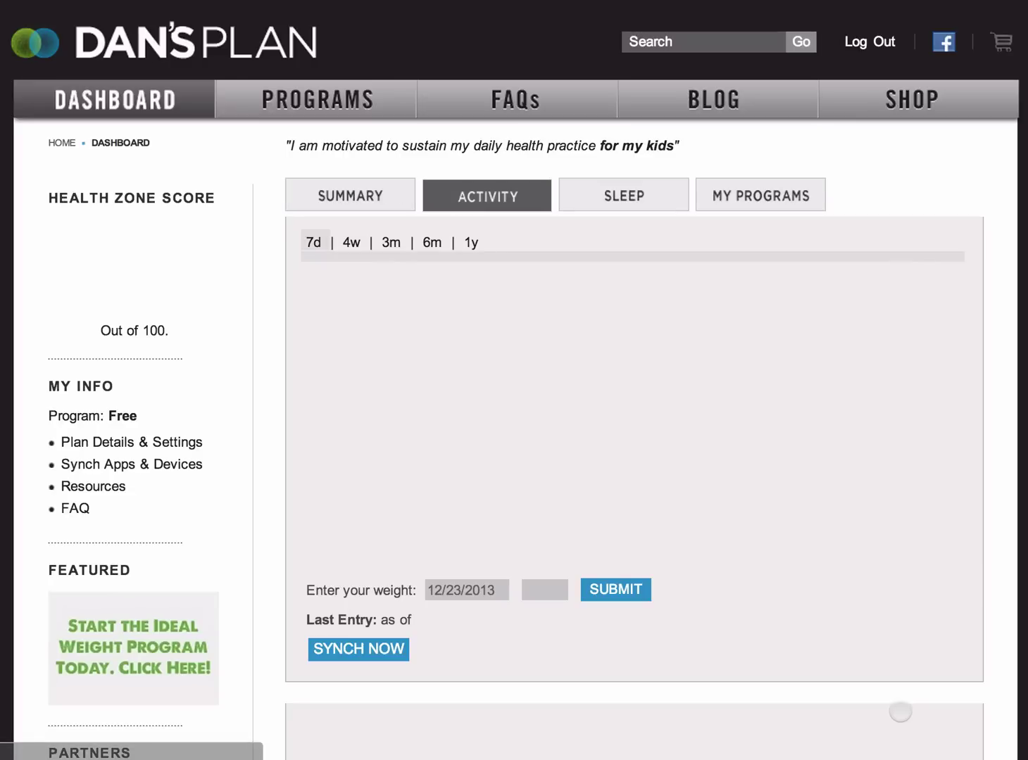
- Resubmit the moderate minutes as 40, raising Exercise to 149% and Activity Score to 146%
{"action": "scroll", "coordinate": [798, 590], "scroll_direction": "down", "scroll_amount": 3}
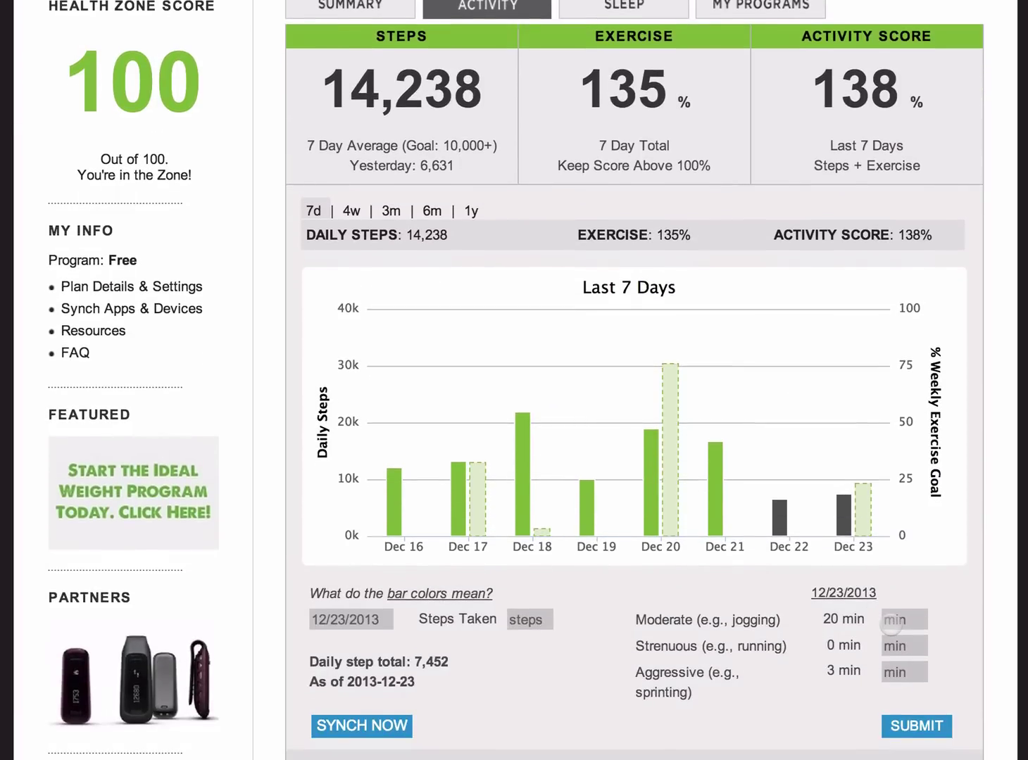
{"action": "left_click", "coordinate": [891, 621]}
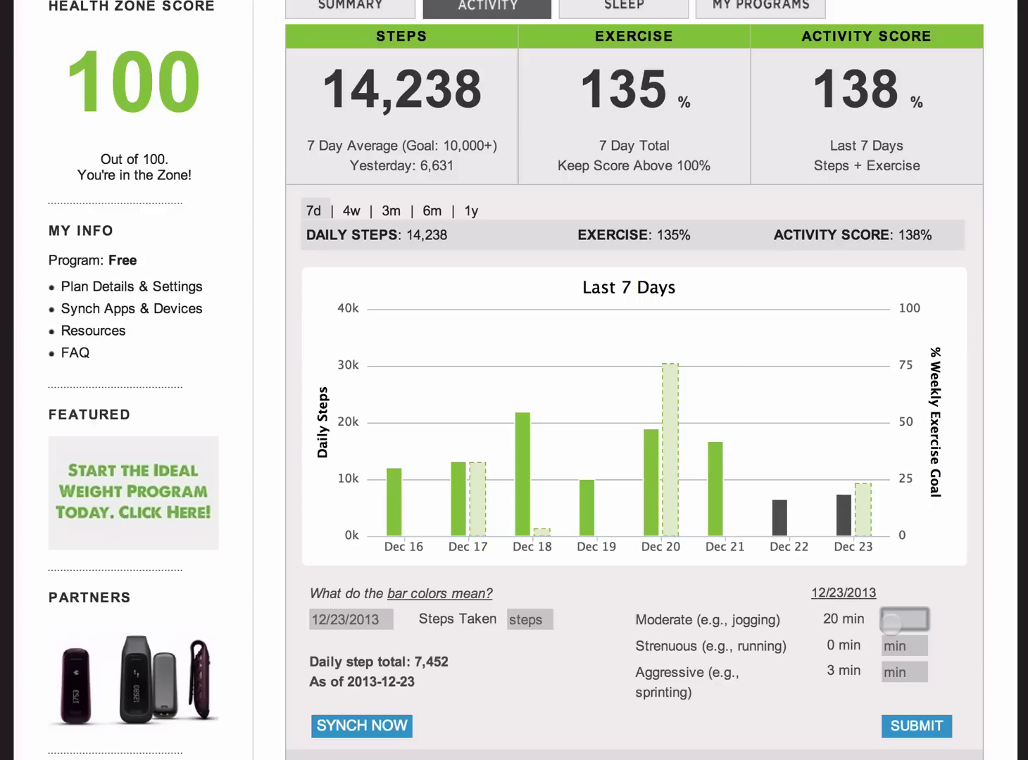
{"action": "type", "text": "40"}
{"action": "left_click", "coordinate": [910, 727]}
{"action": "scroll", "coordinate": [905, 697], "scroll_direction": "down", "scroll_amount": 3}
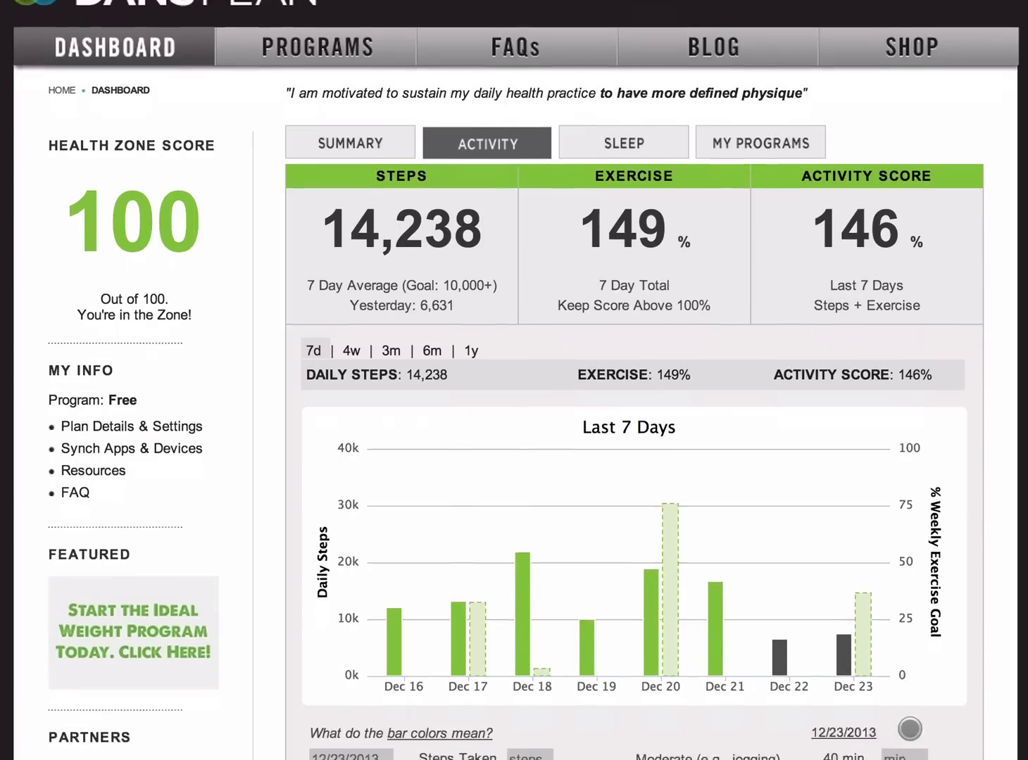
{"action": "scroll", "coordinate": [979, 716], "scroll_direction": "down", "scroll_amount": 3}
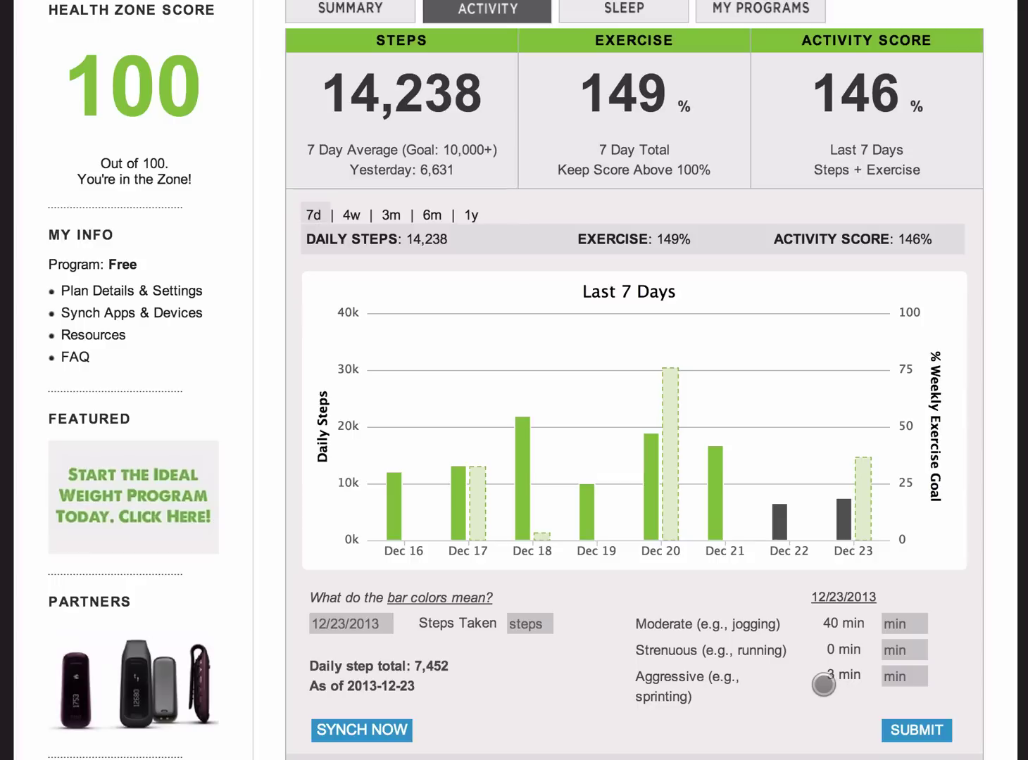
- Submit 4 aggressive minutes, then resubmit as 5, lifting Exercise to 155% and Activity to 148%
{"action": "left_click", "coordinate": [896, 677]}
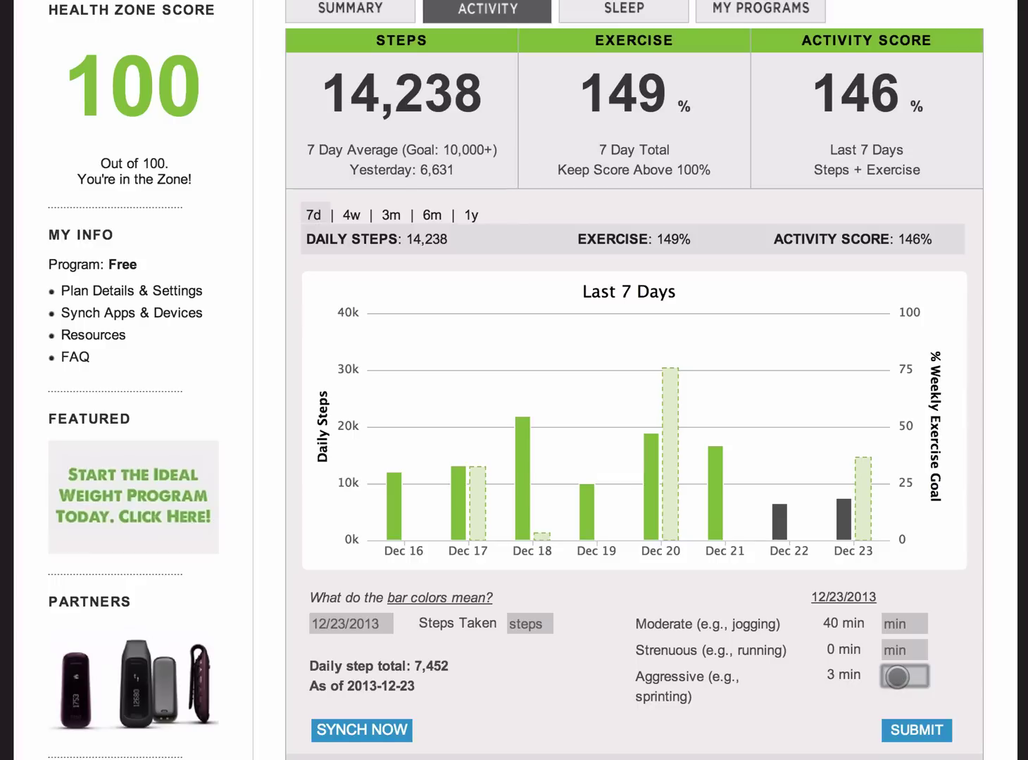
{"action": "type", "text": "4"}
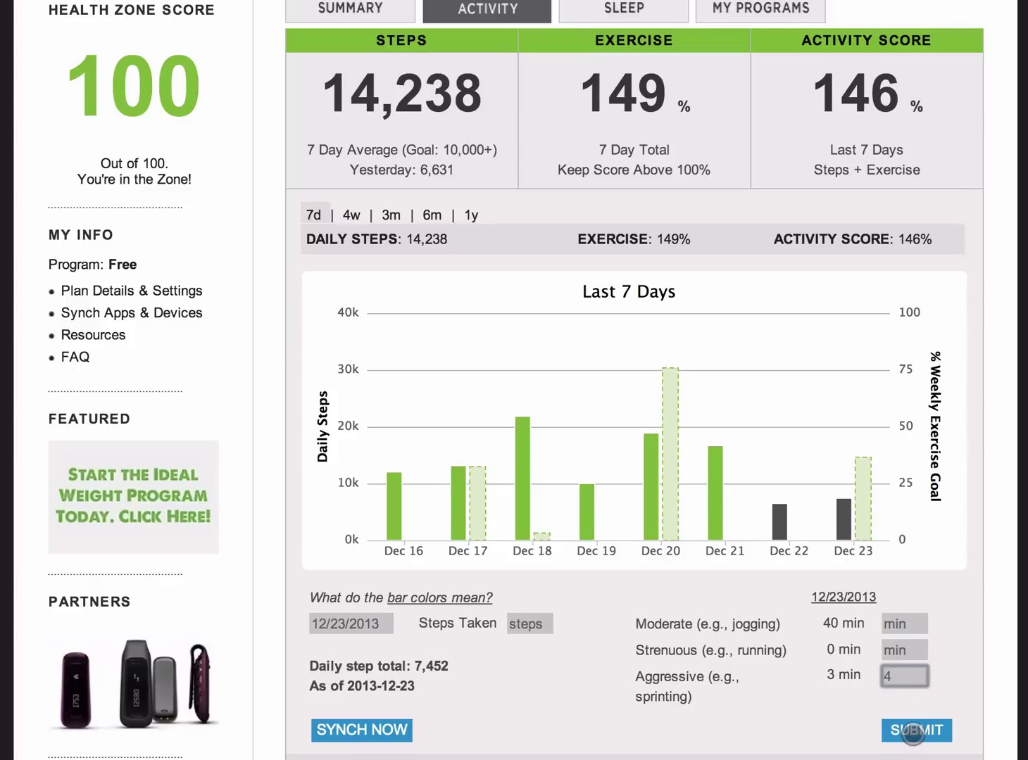
{"action": "left_click", "coordinate": [913, 732]}
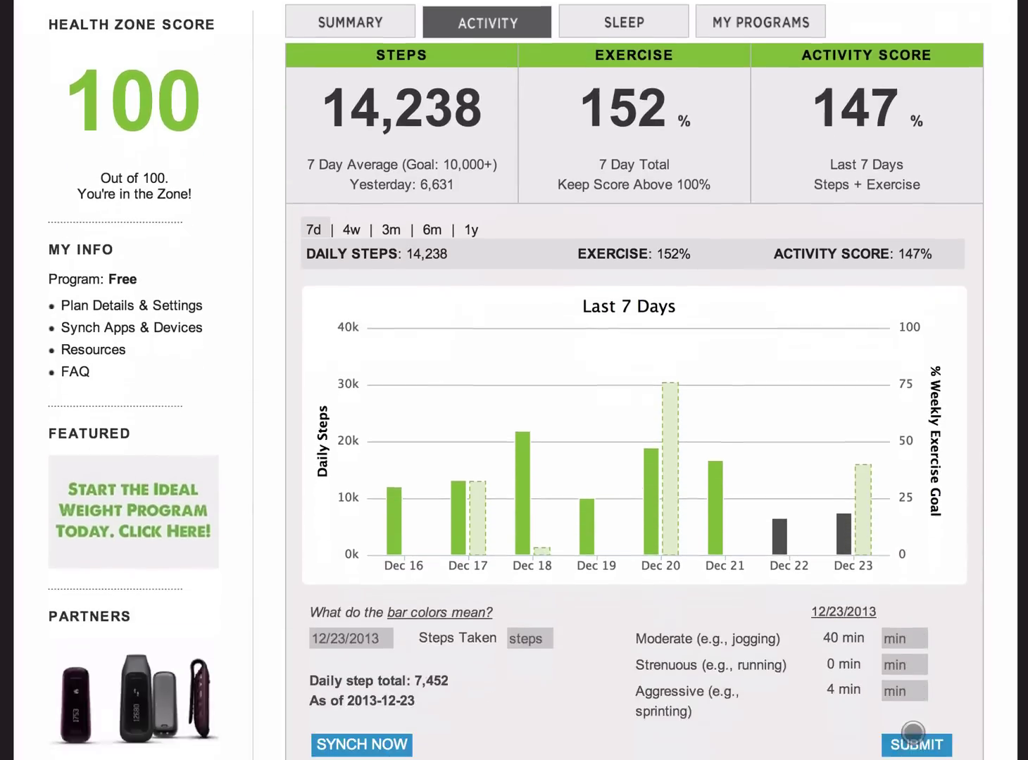
{"action": "left_click", "coordinate": [903, 675]}
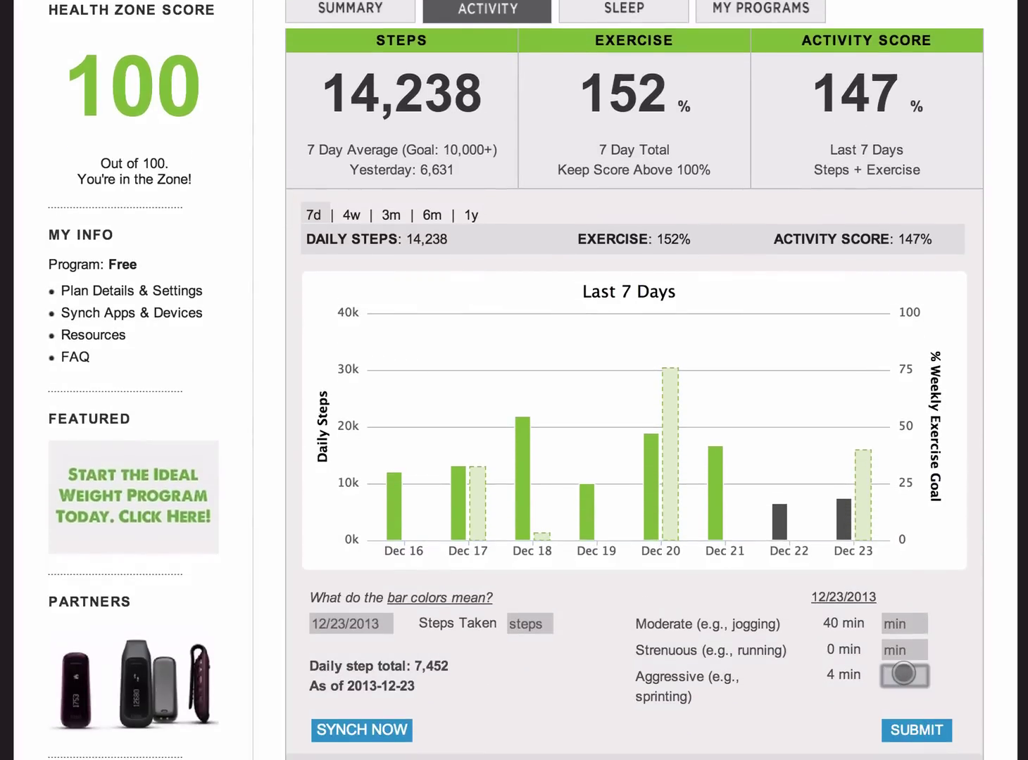
{"action": "type", "text": "5"}
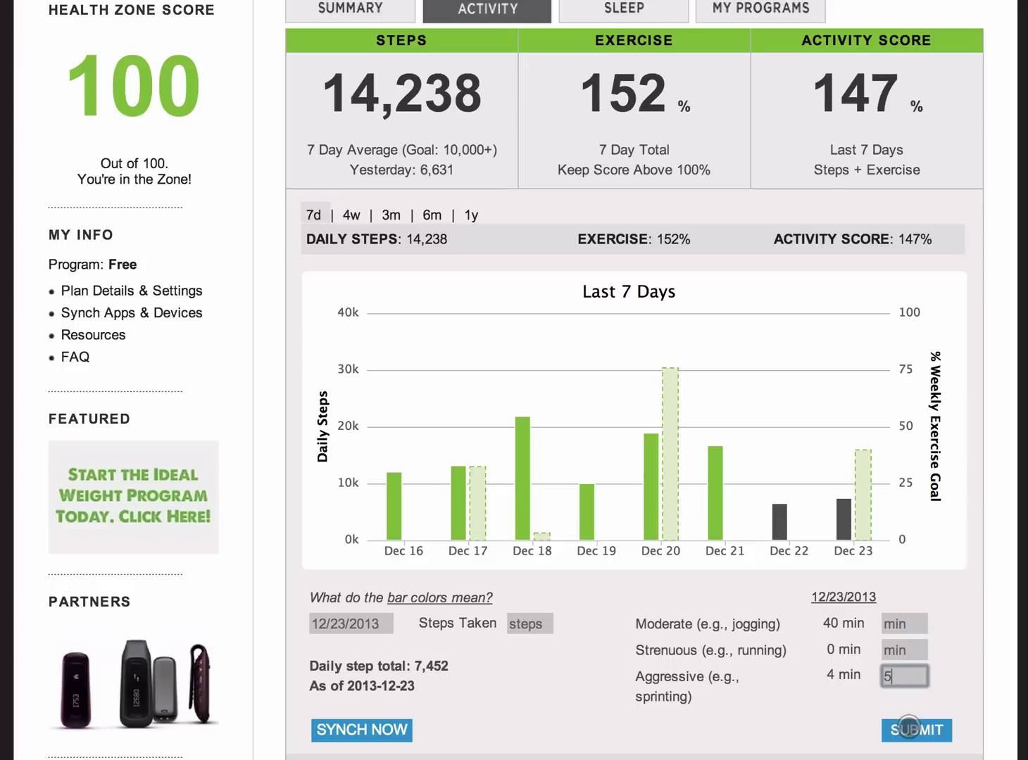
{"action": "left_click", "coordinate": [908, 727]}
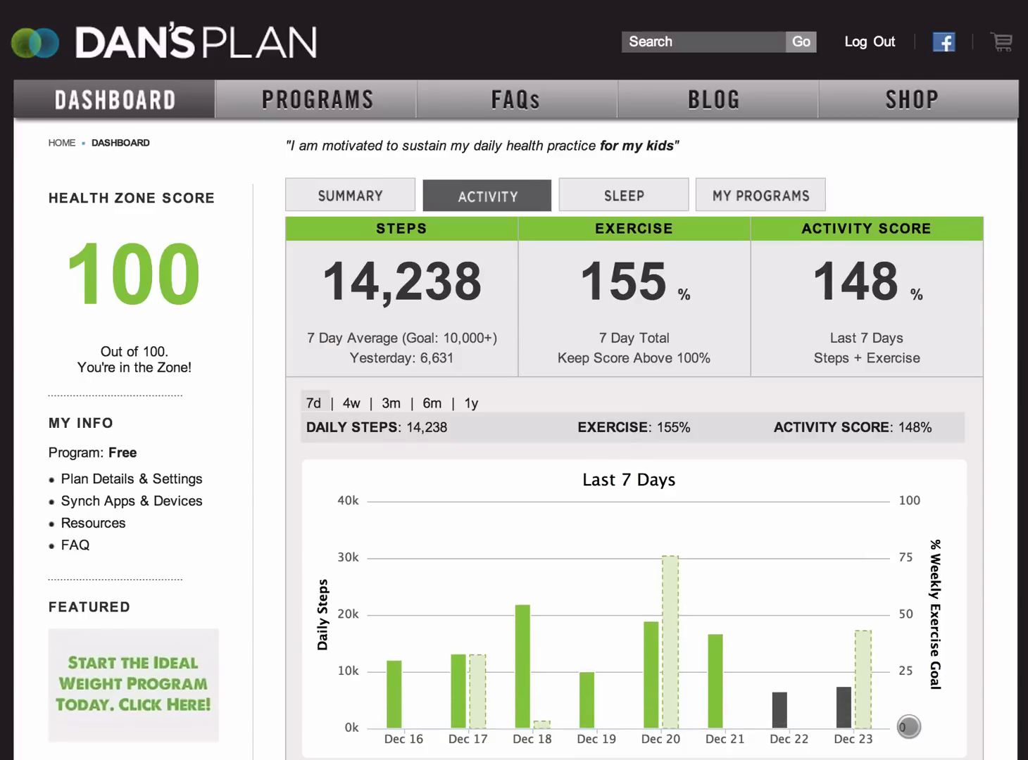
{"action": "scroll", "coordinate": [908, 728], "scroll_direction": "down", "scroll_amount": 2}
{"action": "scroll", "coordinate": [908, 726], "scroll_direction": "down", "scroll_amount": 3}
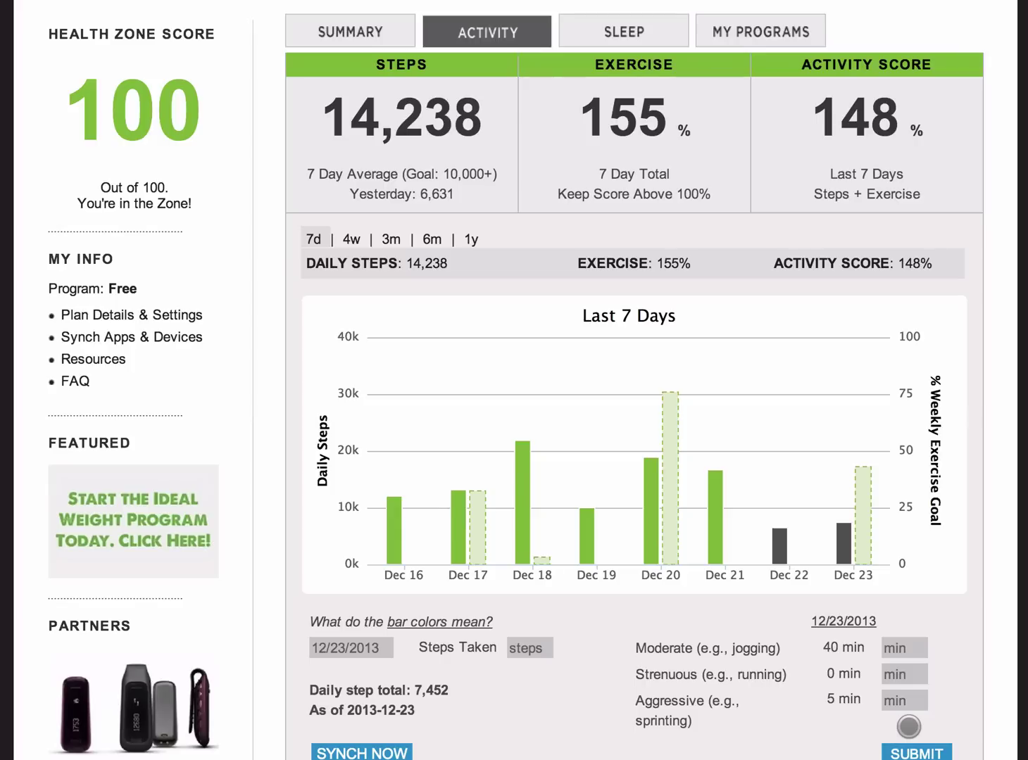
{"action": "scroll", "coordinate": [908, 727], "scroll_direction": "down", "scroll_amount": 2}
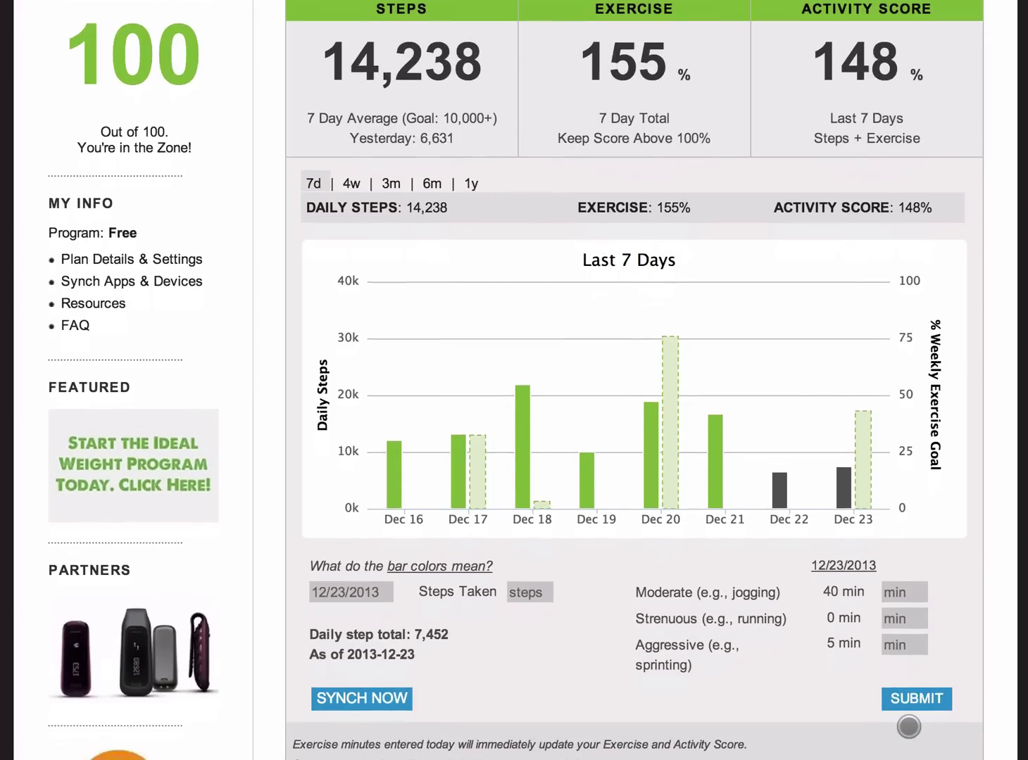
{"action": "scroll", "coordinate": [908, 727], "scroll_direction": "down", "scroll_amount": 8}
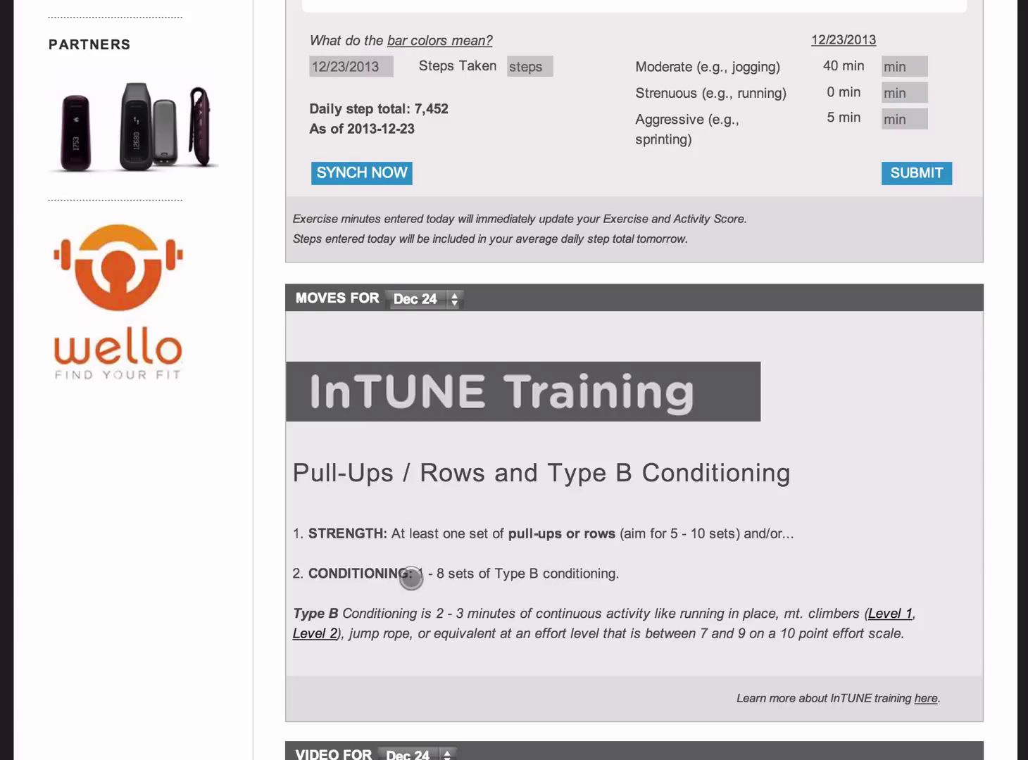
{"action": "scroll", "coordinate": [411, 578], "scroll_direction": "up", "scroll_amount": 1}
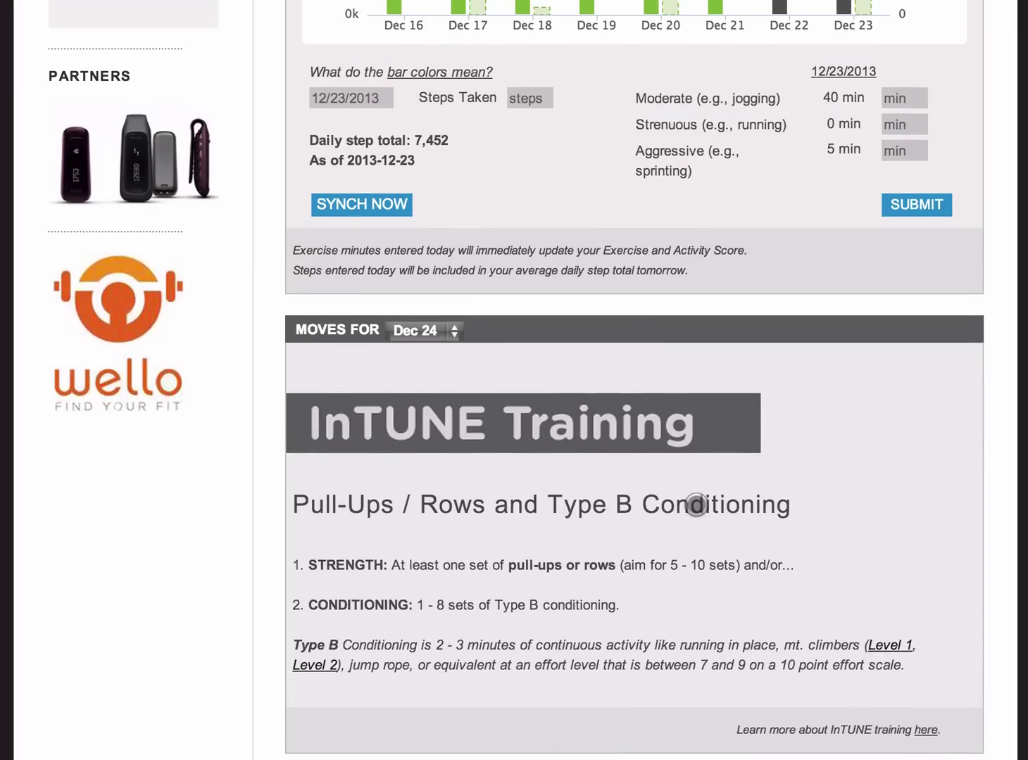
{"action": "scroll", "coordinate": [696, 504], "scroll_direction": "up", "scroll_amount": 3}
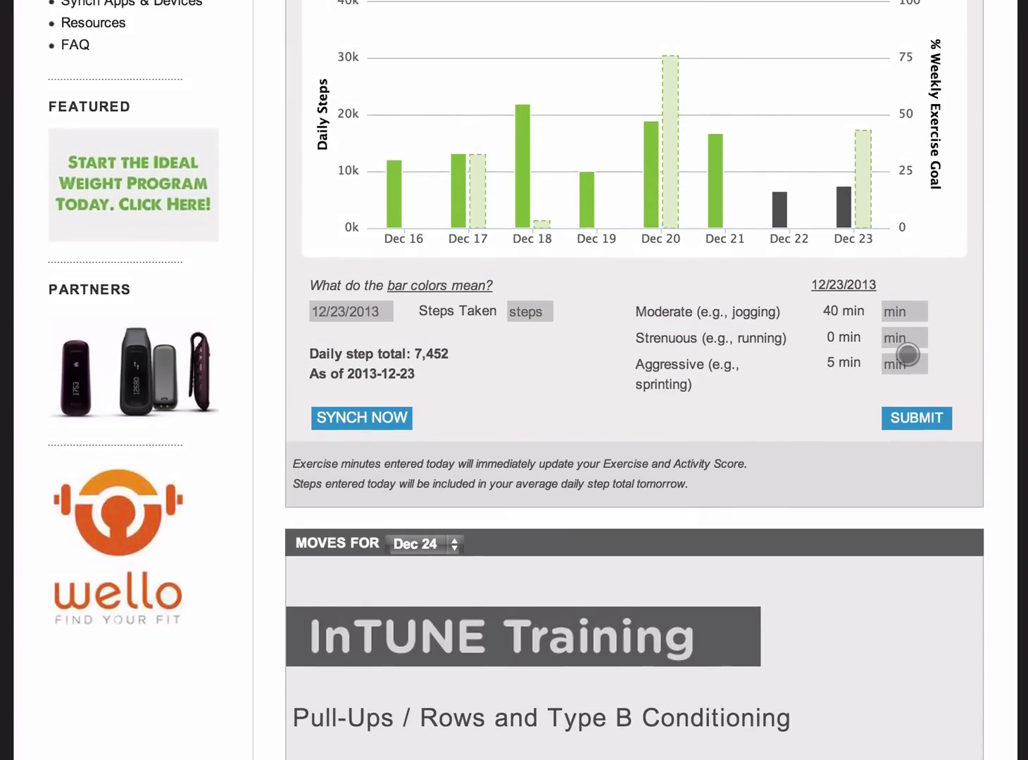
{"action": "scroll", "coordinate": [907, 355], "scroll_direction": "up", "scroll_amount": 2}
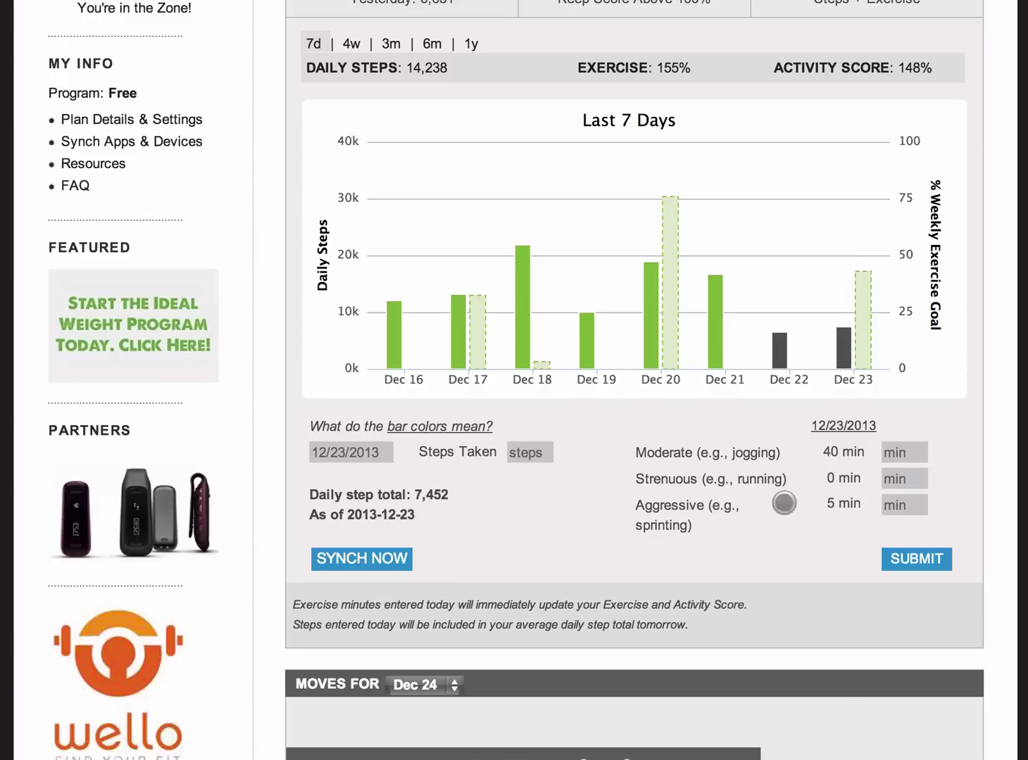
{"action": "scroll", "coordinate": [807, 564], "scroll_direction": "up", "scroll_amount": 3}
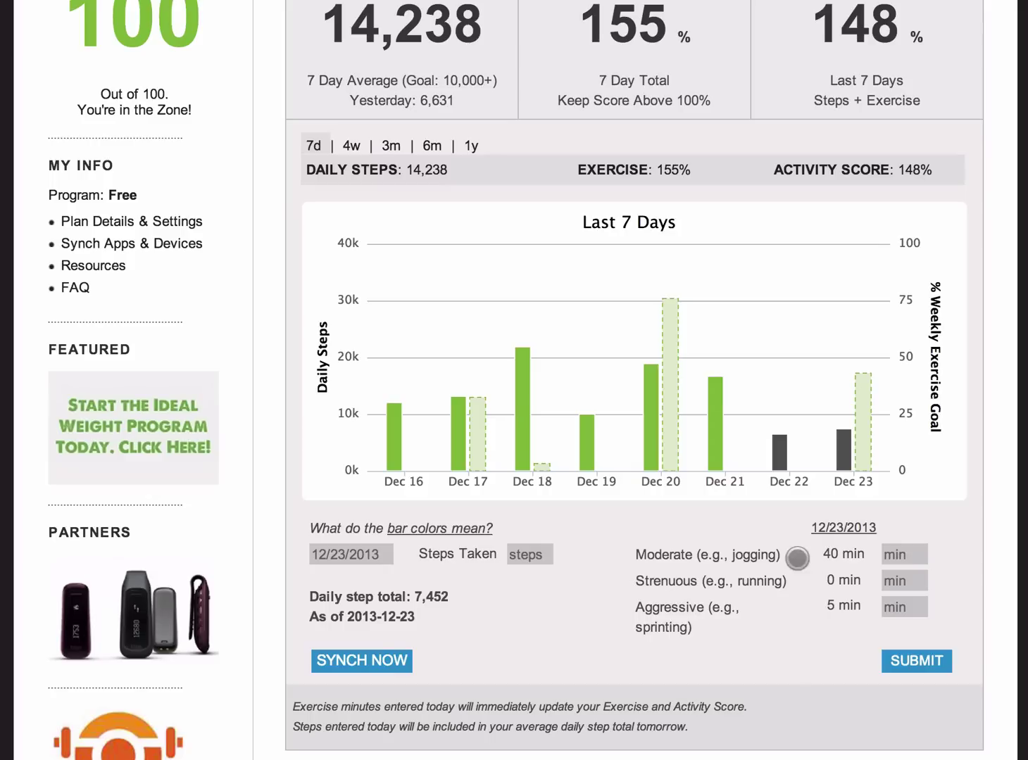
{"action": "scroll", "coordinate": [831, 559], "scroll_direction": "up", "scroll_amount": 3}
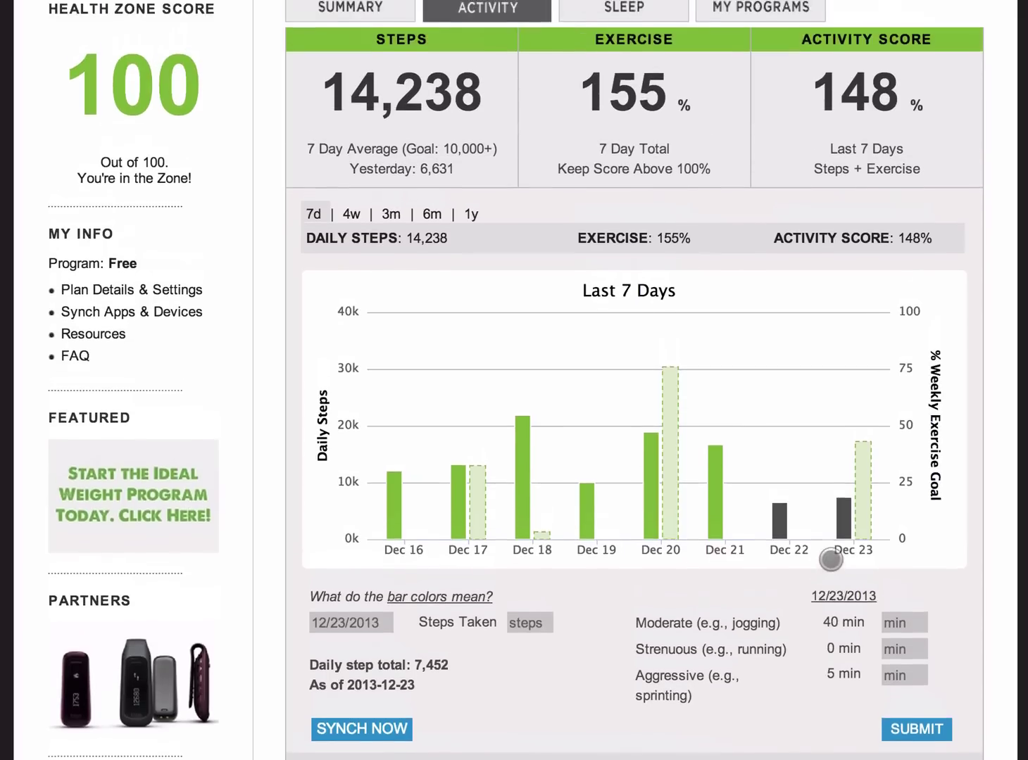
{"action": "mouse_move", "coordinate": [861, 496]}
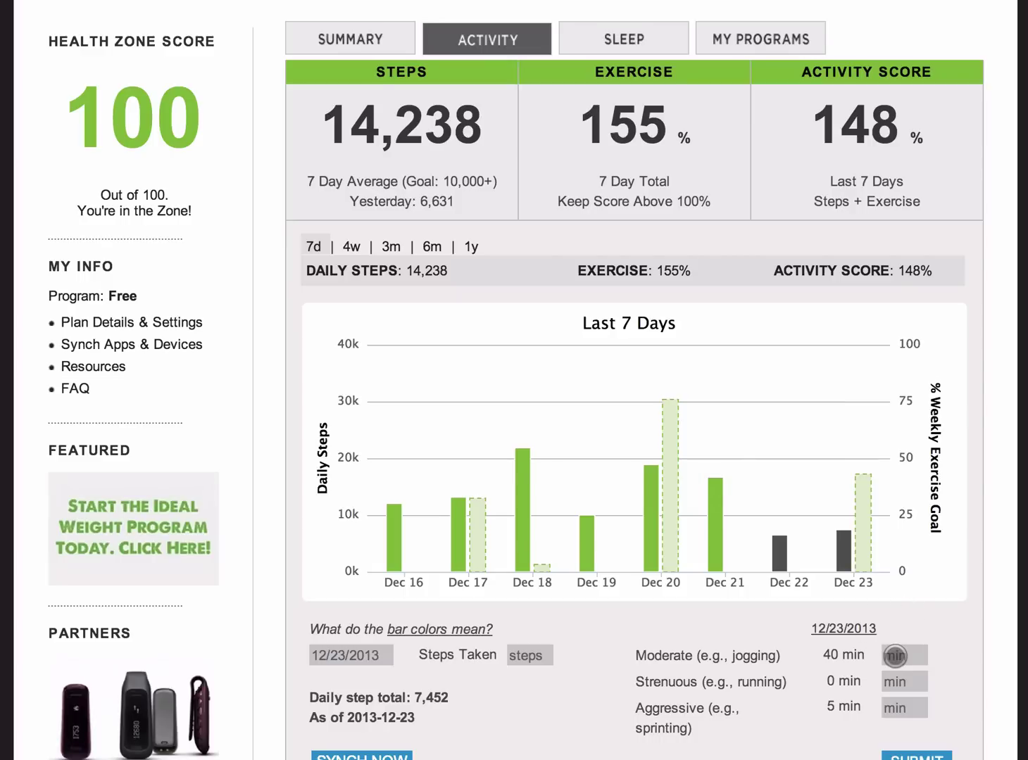
- Enter 0 moderate and 3 aggressive minutes for Dec 23 and submit the correction
{"action": "left_click", "coordinate": [895, 656]}
{"action": "type", "text": "0"}
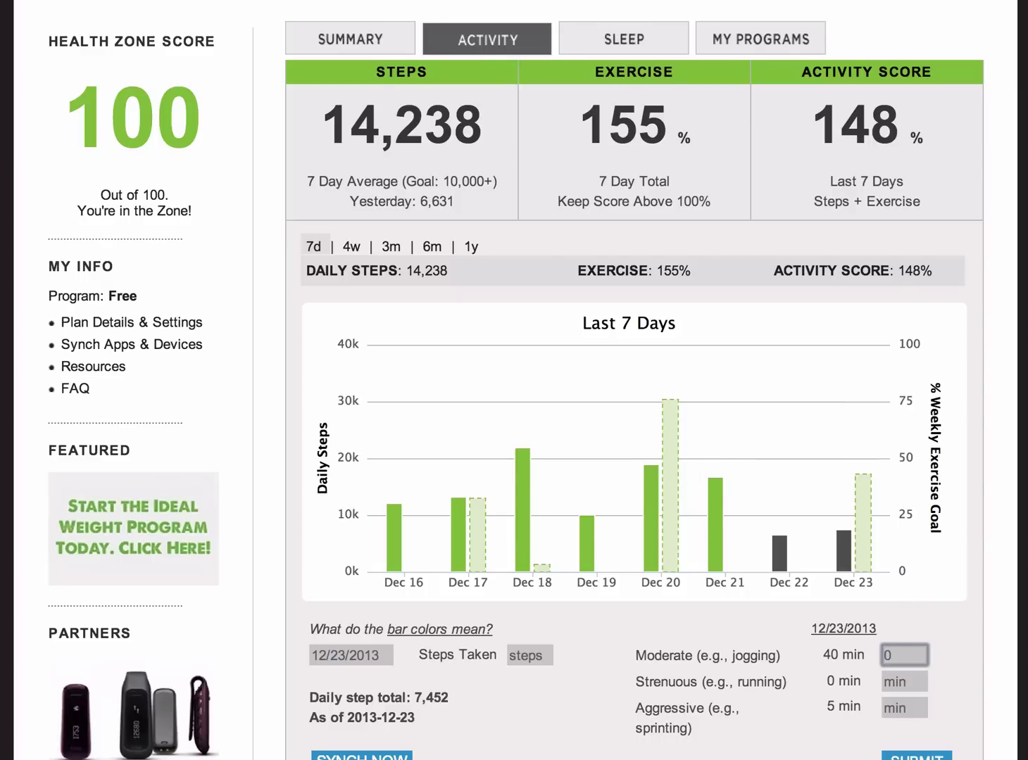
{"action": "left_click", "coordinate": [904, 714]}
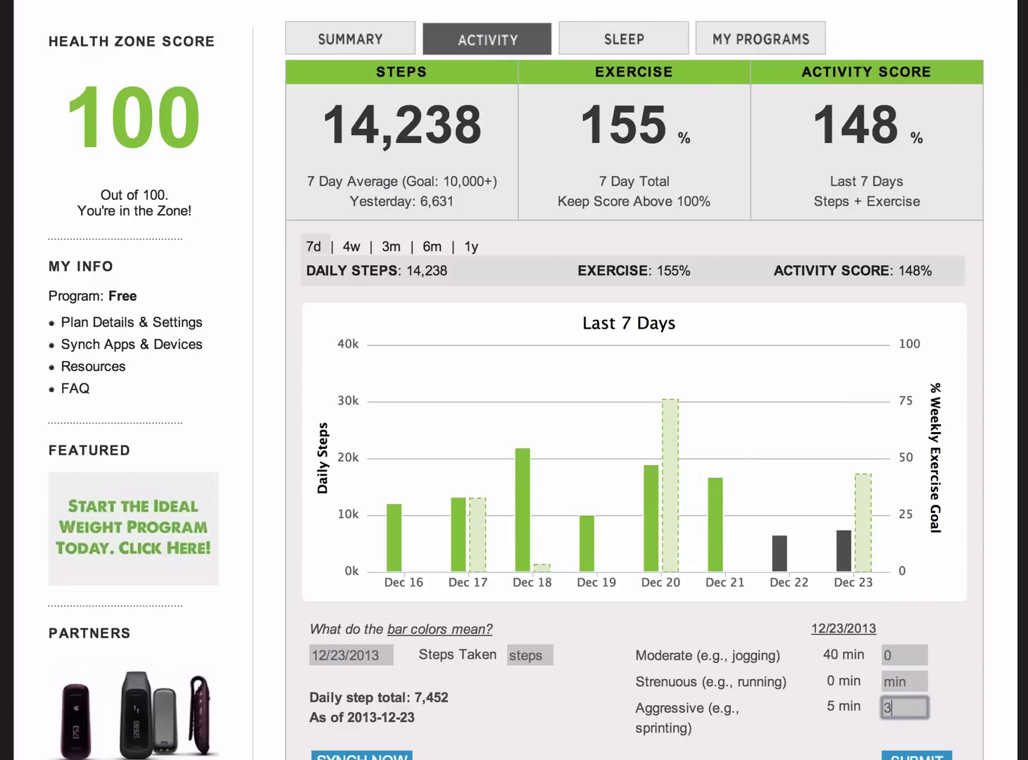
{"action": "type", "text": "3"}
{"action": "scroll", "coordinate": [1019, 725], "scroll_direction": "down", "scroll_amount": 2}
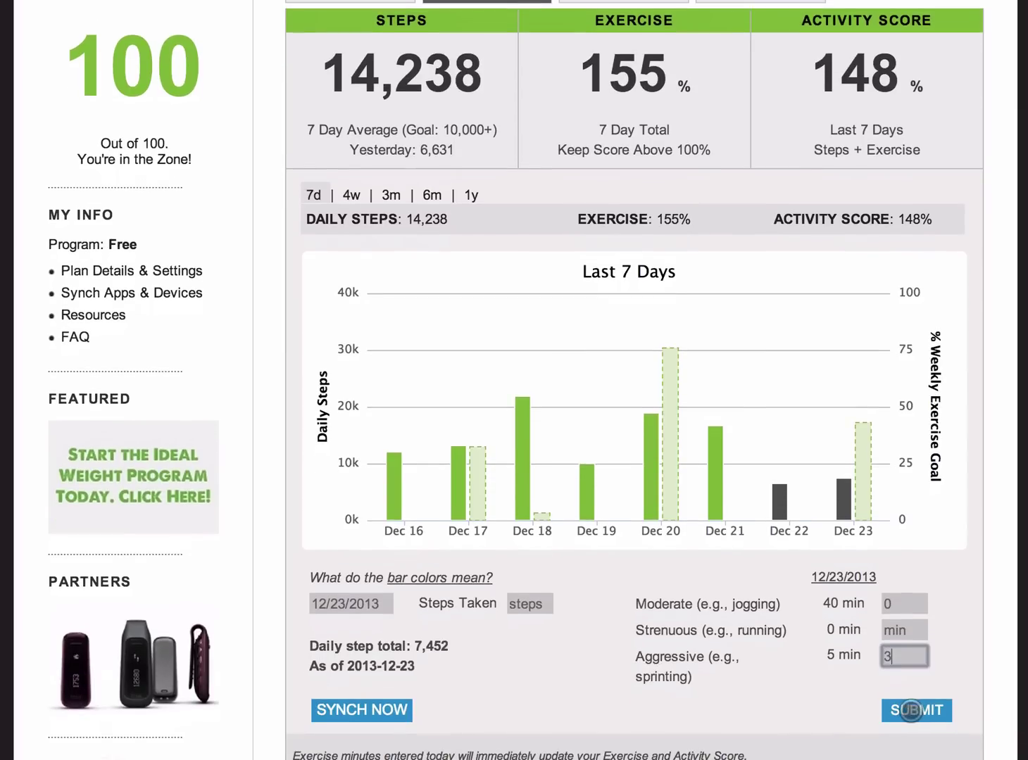
{"action": "left_click", "coordinate": [916, 711]}
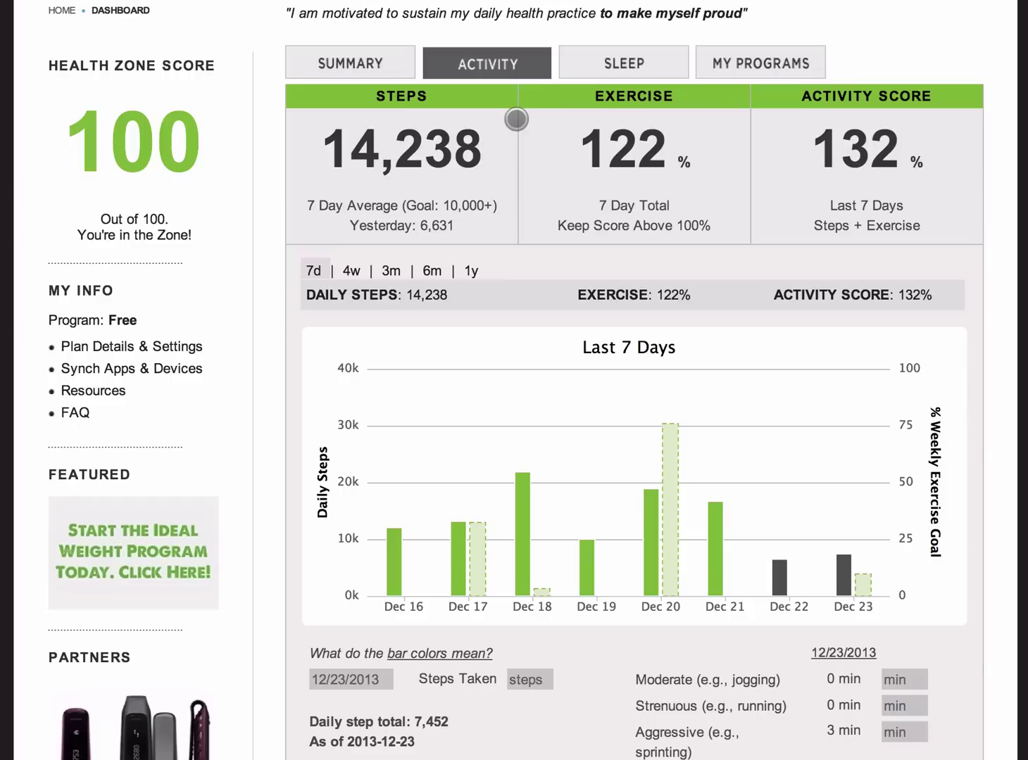
- Scroll the reloaded Activity dashboard to confirm Exercise 122% and Activity Score 132%
{"action": "scroll", "coordinate": [516, 119], "scroll_direction": "down", "scroll_amount": 5}
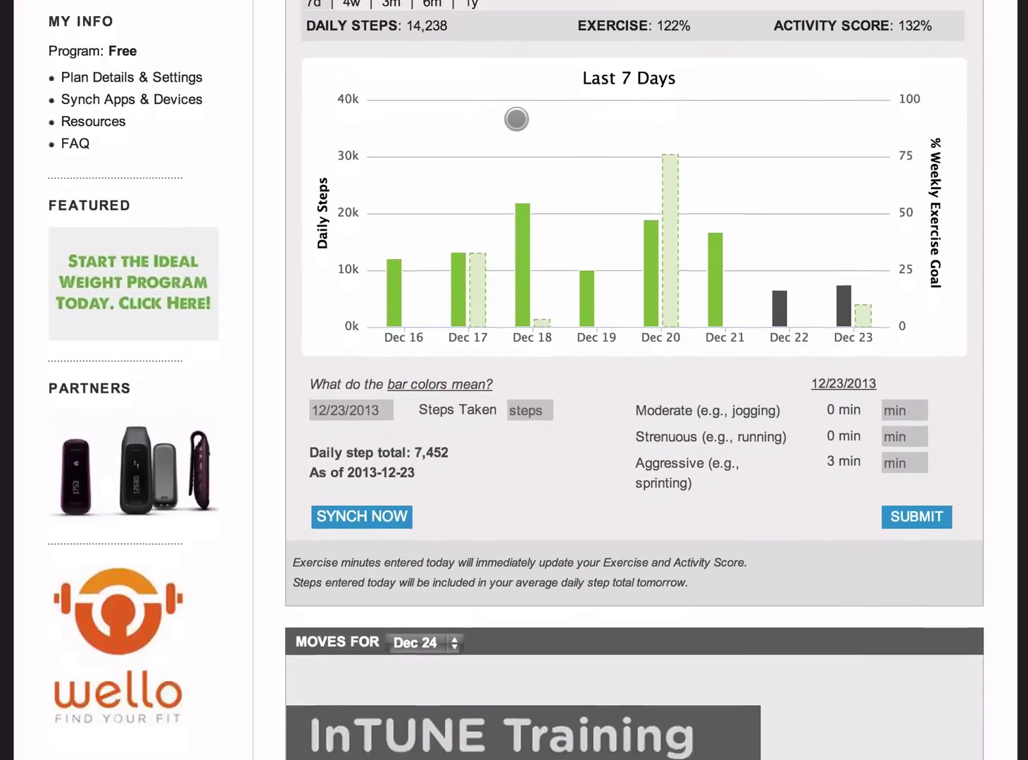
{"action": "scroll", "coordinate": [447, 662], "scroll_direction": "down", "scroll_amount": 2}
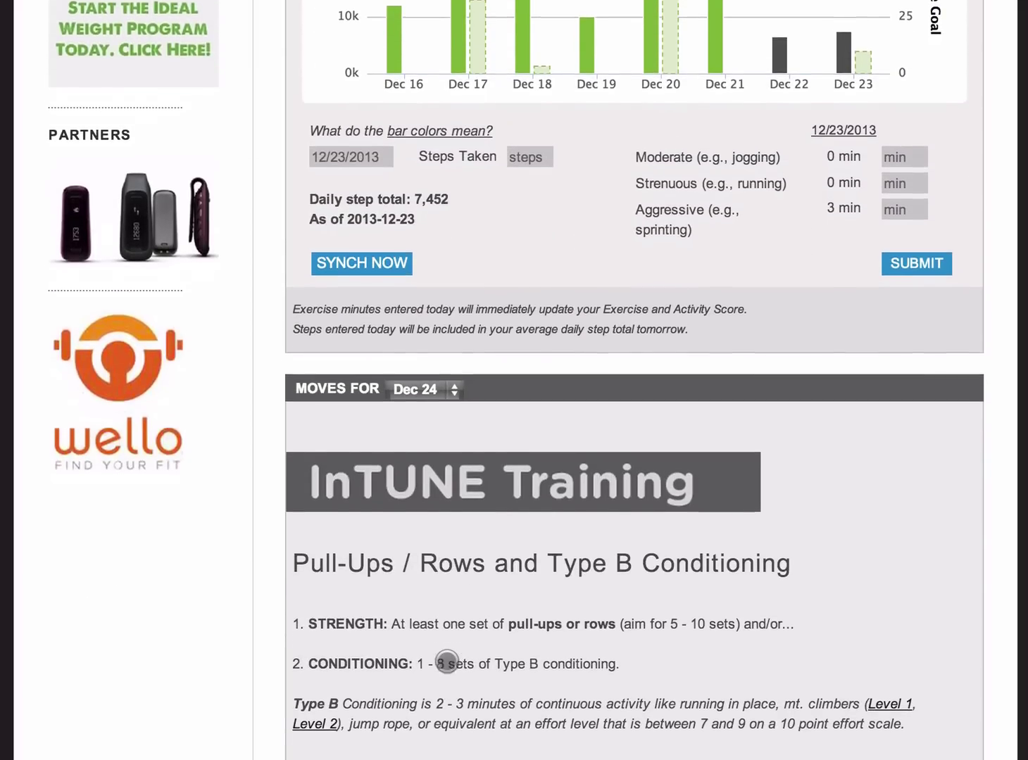
{"action": "scroll", "coordinate": [450, 661], "scroll_direction": "up", "scroll_amount": 5}
{"action": "scroll", "coordinate": [447, 660], "scroll_direction": "up", "scroll_amount": 2}
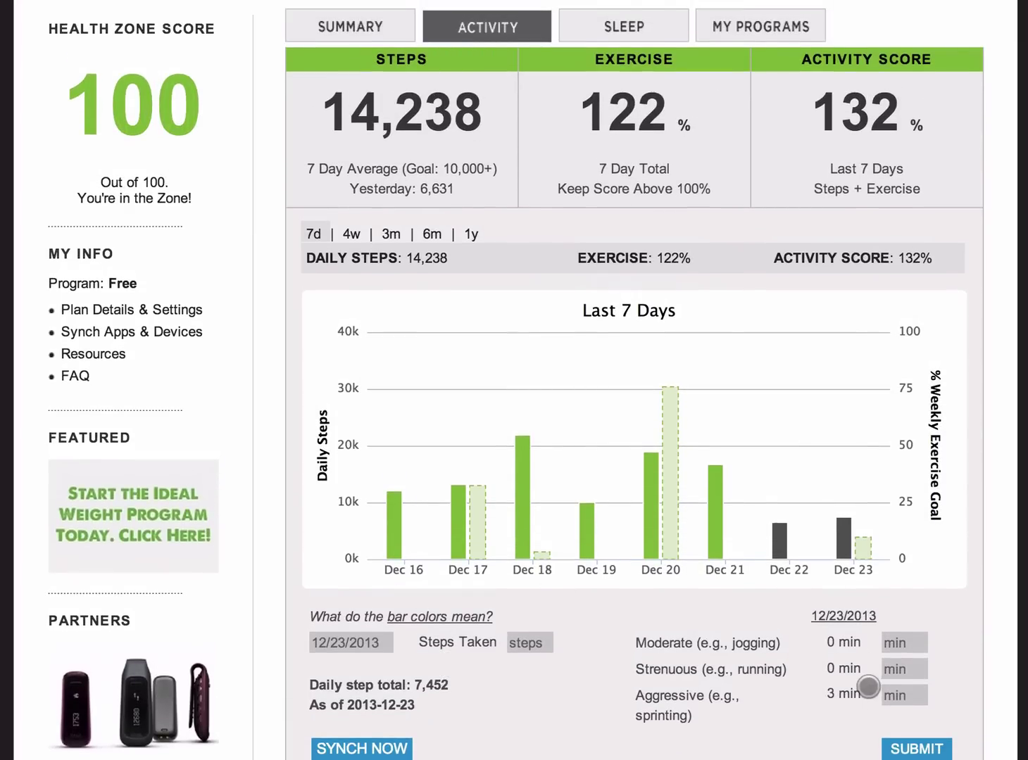
{"action": "scroll", "coordinate": [794, 675], "scroll_direction": "up", "scroll_amount": 1}
{"action": "scroll", "coordinate": [794, 676], "scroll_direction": "down", "scroll_amount": 1}
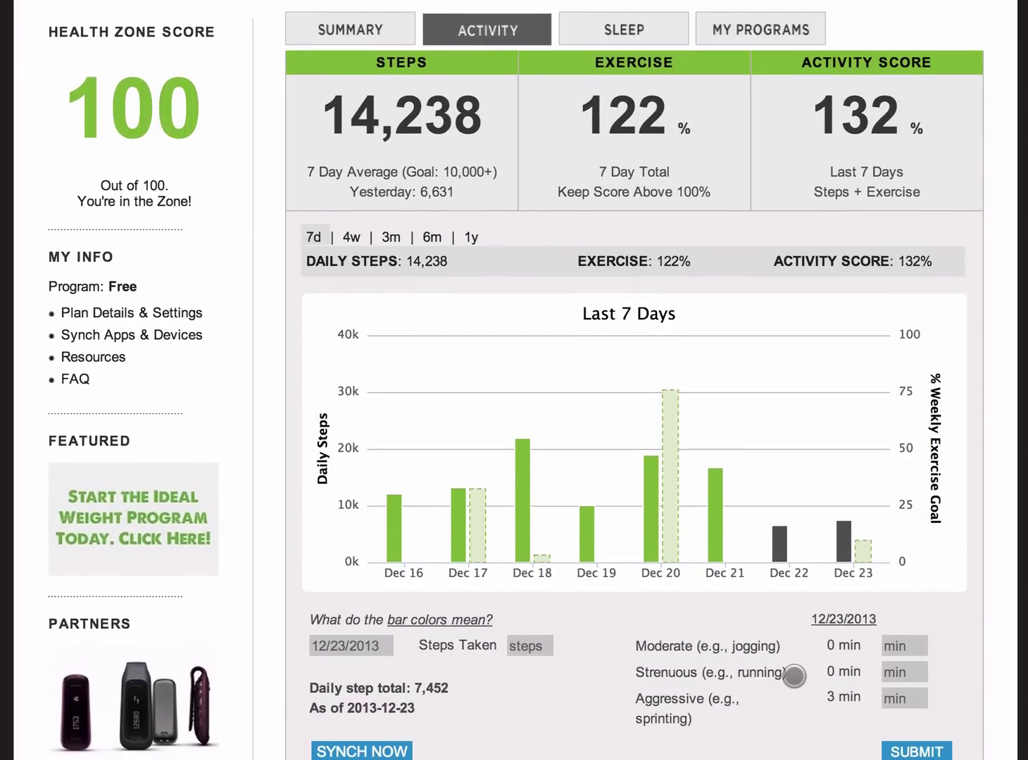